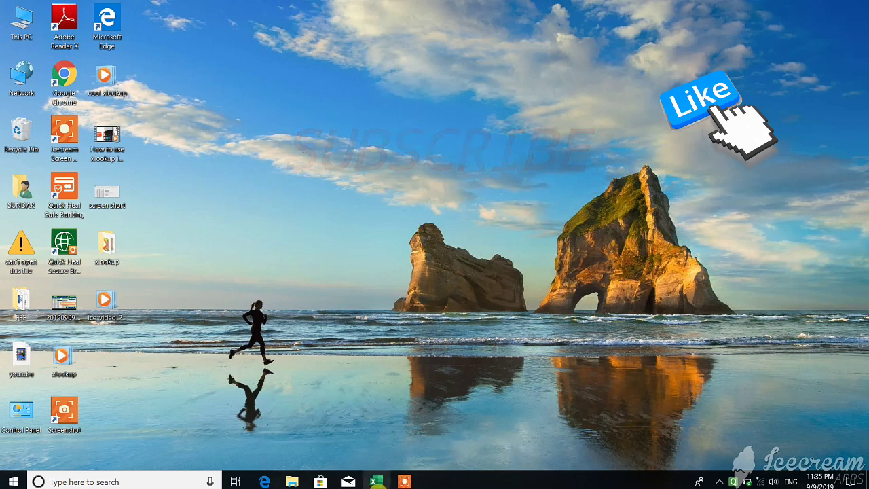
Return to the blank Book1 workbook and list recent workbooks such as price1 and TABLE.
click(375, 481)
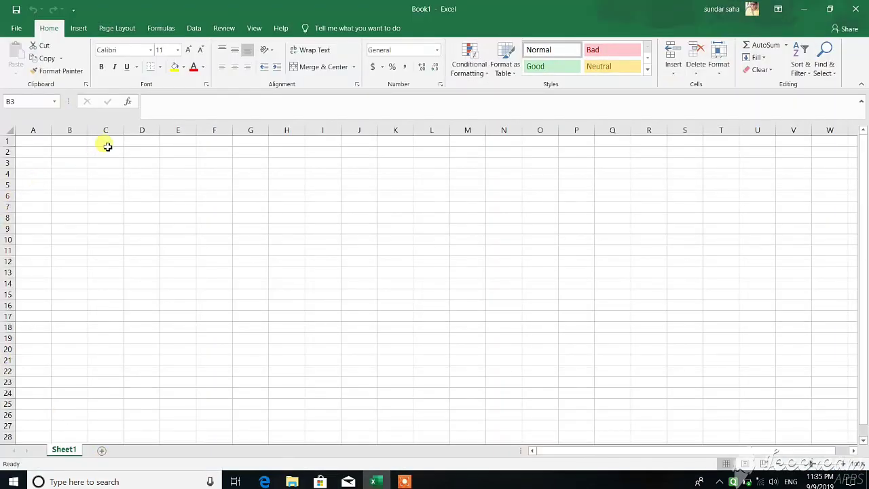
click(120, 155)
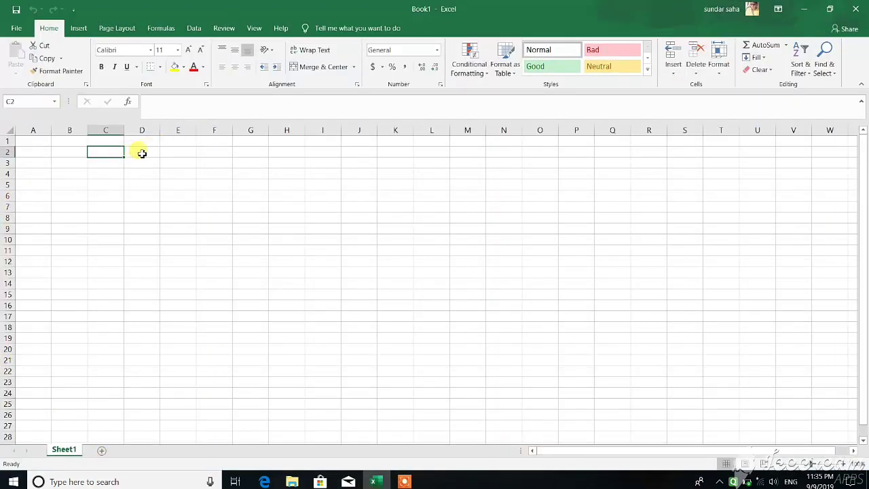
click(141, 152)
click(146, 228)
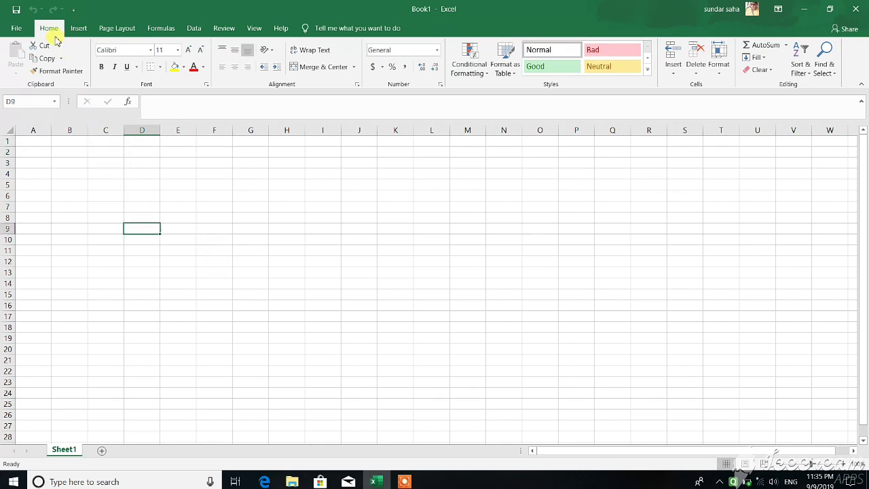
click(16, 28)
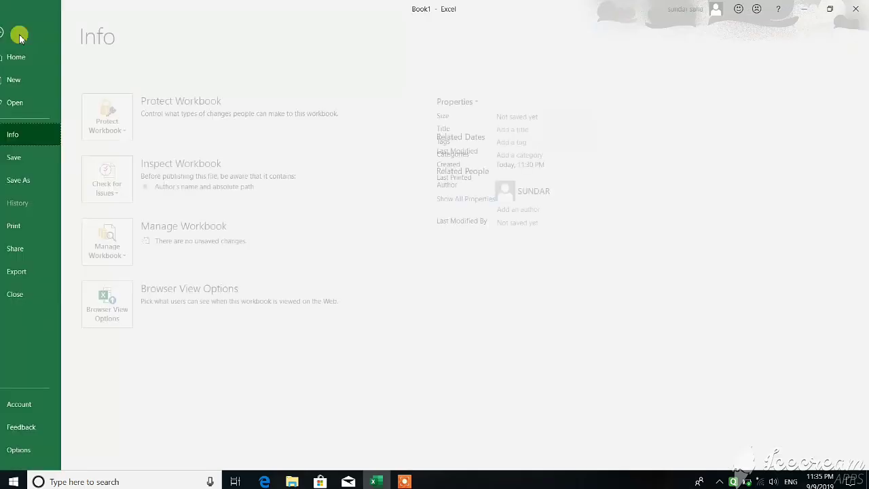
click(22, 100)
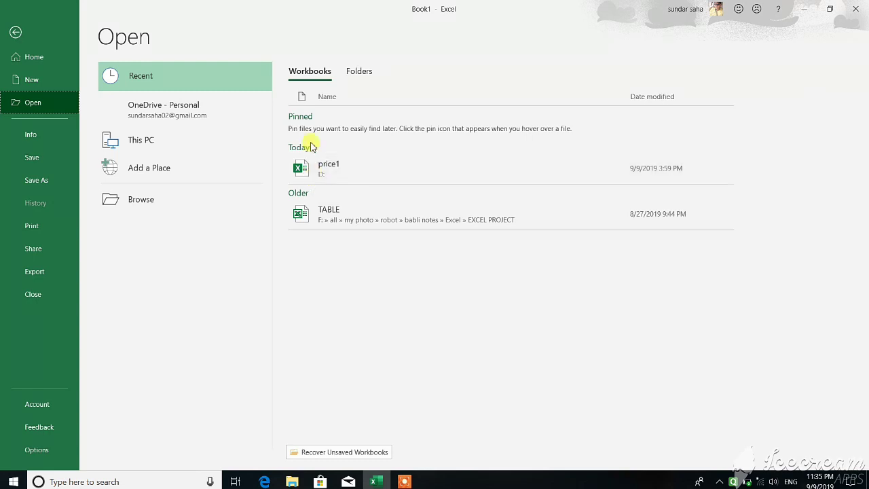
Open the recent workbook price1 with the student scores and lookup tables.
click(396, 172)
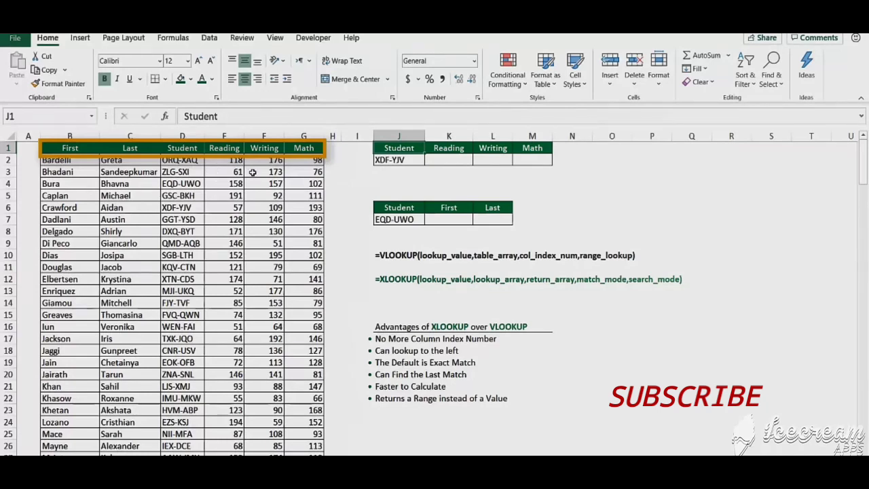
In K2, start an XLOOKUP using the absolute student ID $J$2 as lookup value.
click(450, 159)
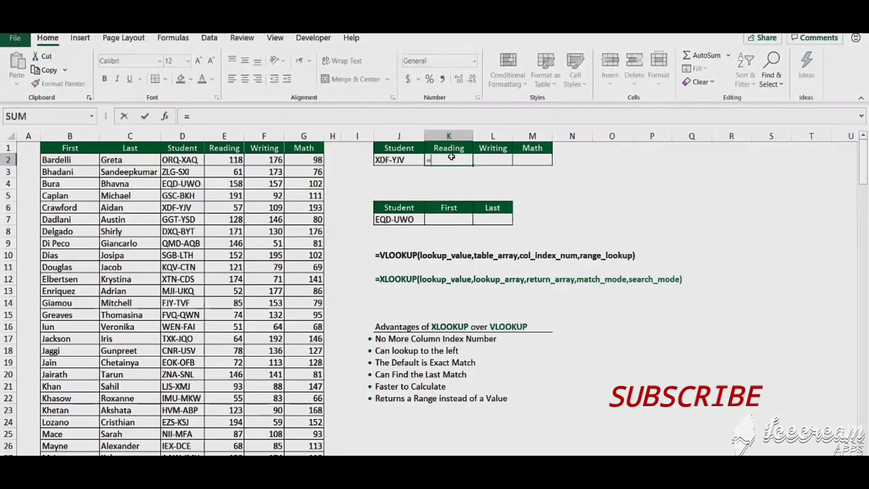
text(=xl)
key(Tab)
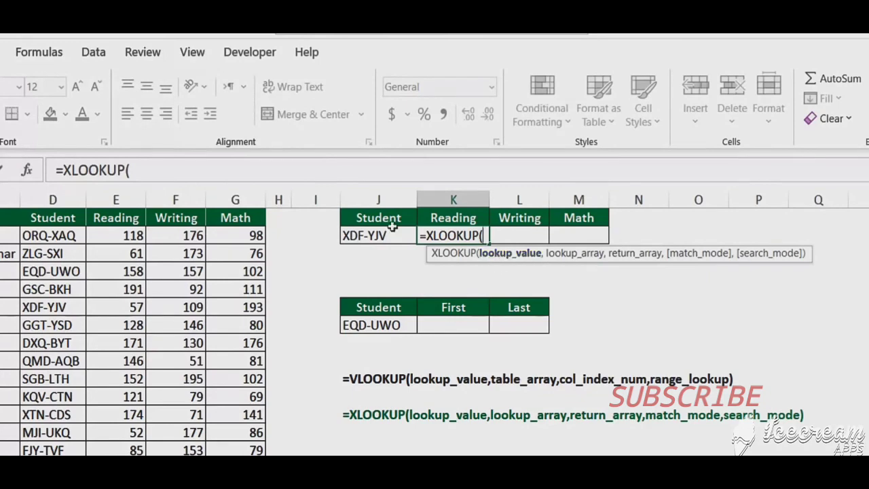
click(364, 235)
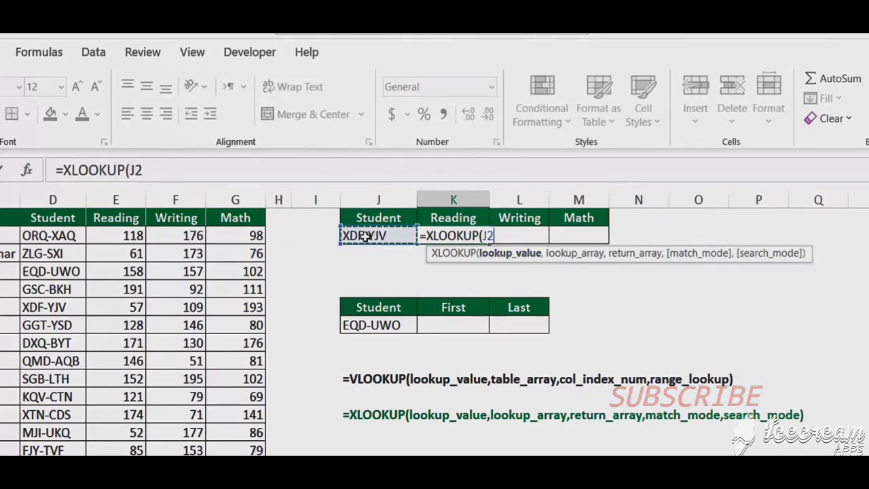
key(F4)
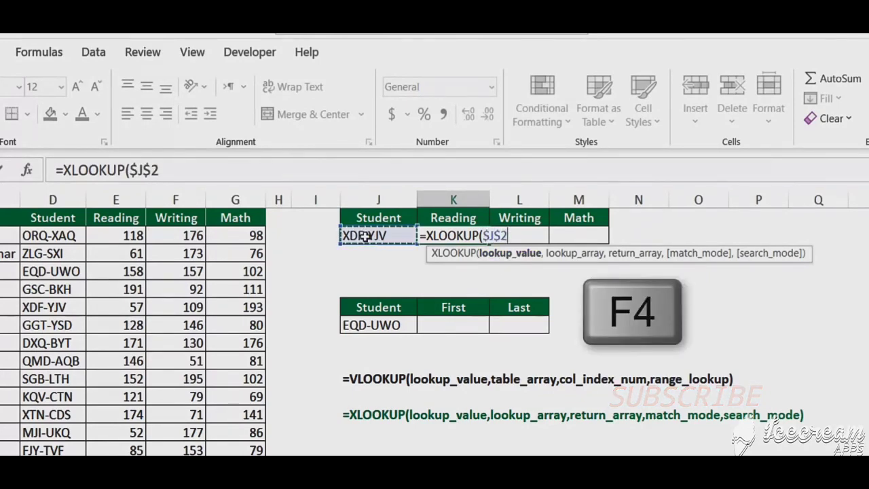
text(,)
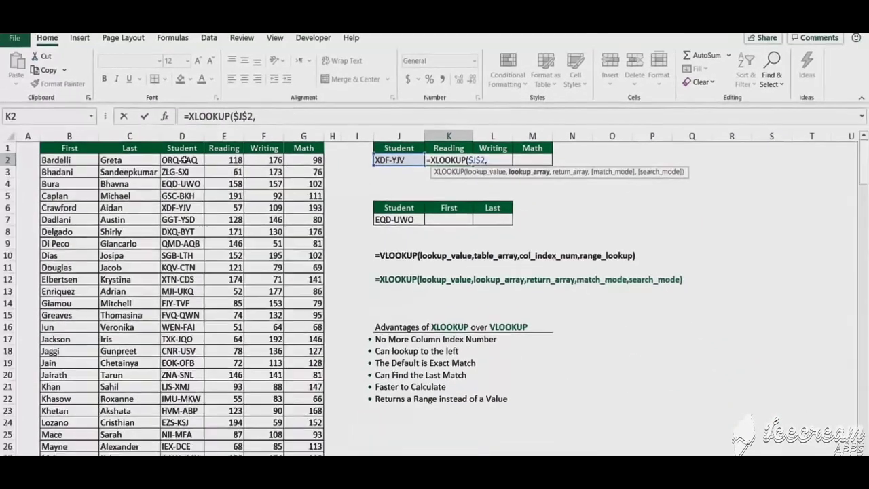
Add lookup range $D$2:$D$46 and return range E$2:E$46 to complete the Reading formula.
click(186, 159)
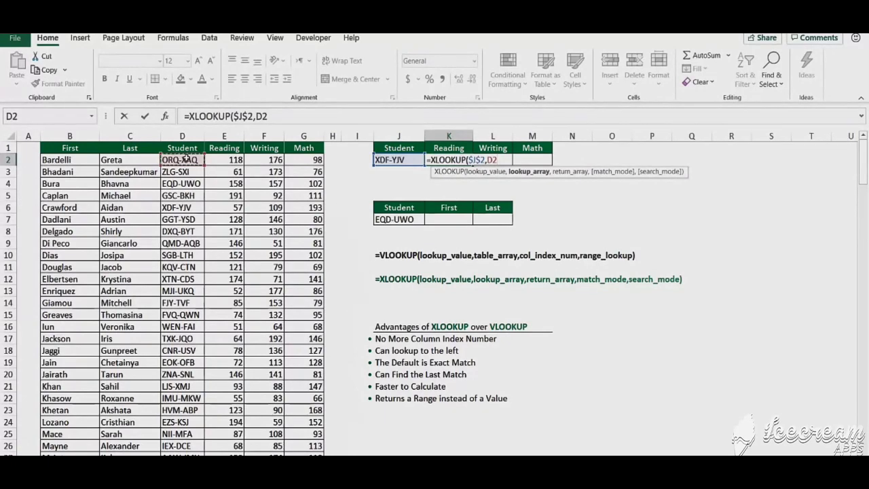
key(ctrl+shift+Down)
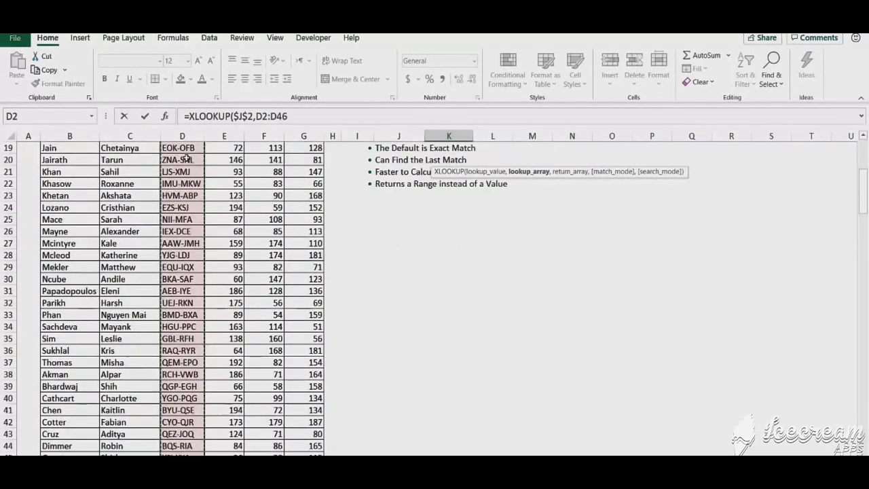
key(F4)
text($D$46,)
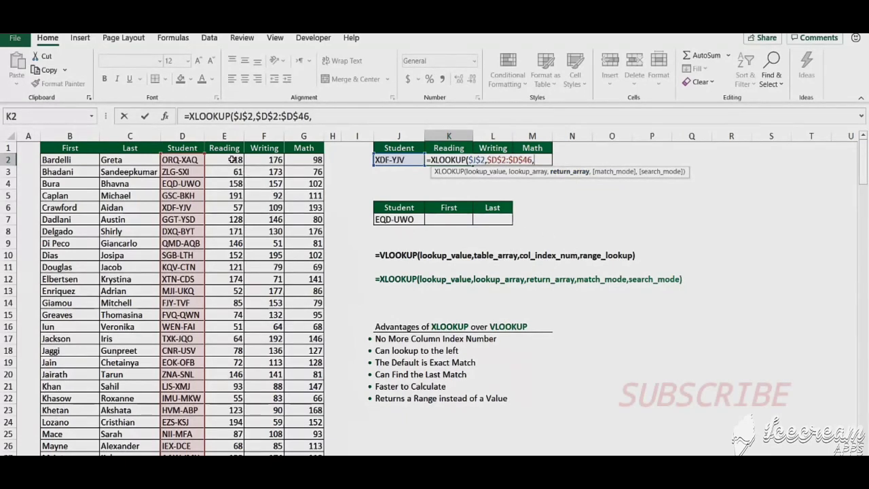
click(232, 159)
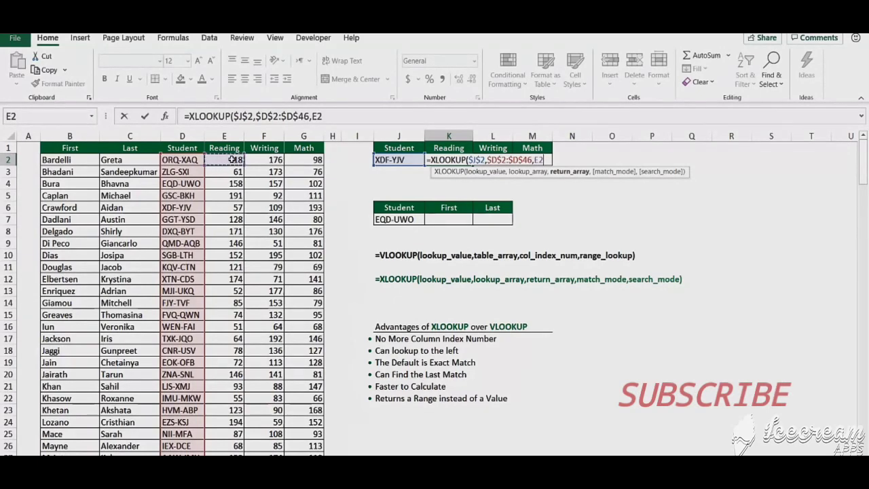
key(ctrl+shift+Down)
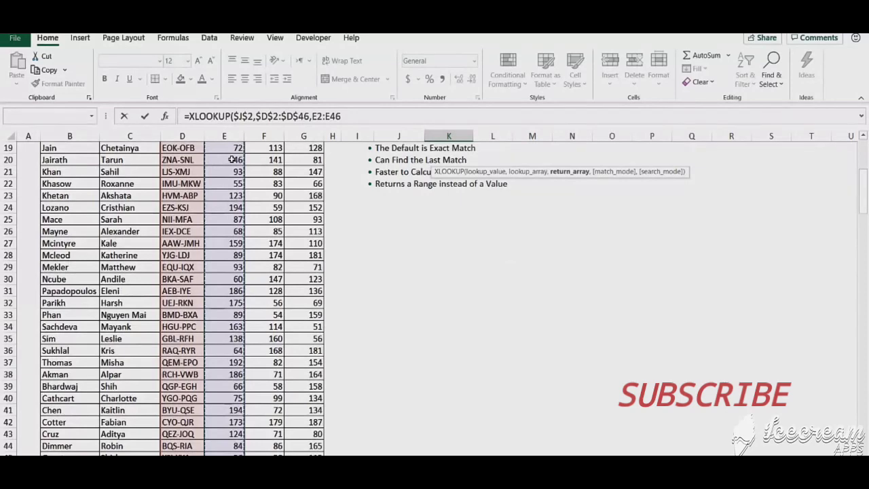
key(F4)
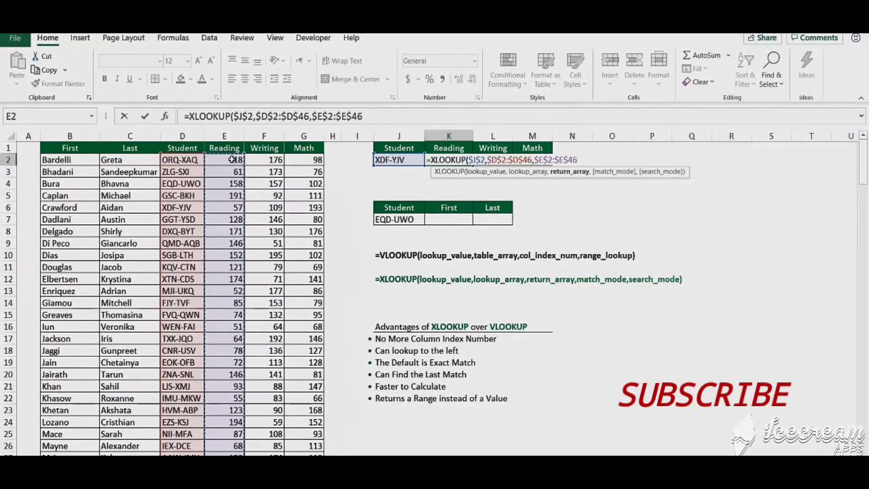
key(F4)
key(F4)
key(F4)
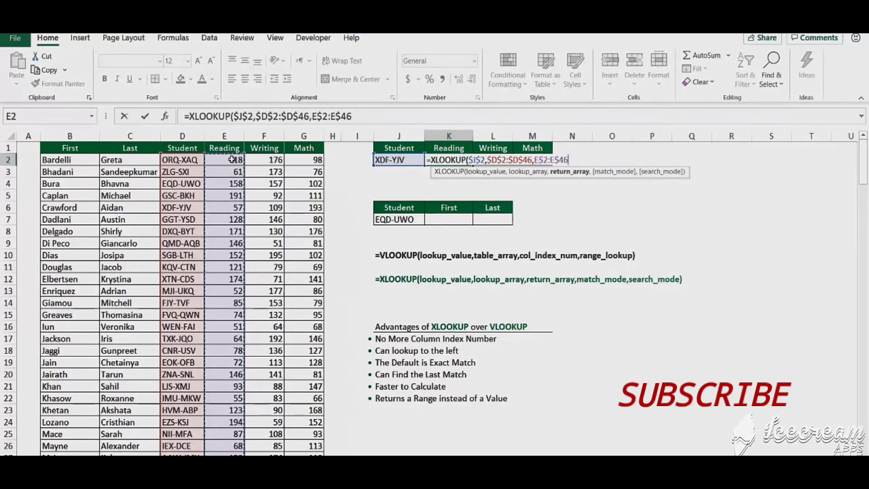
text())
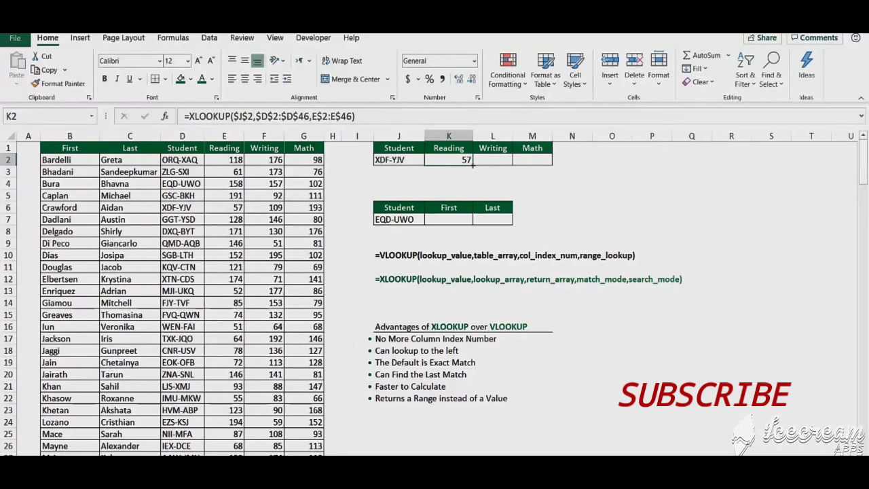
drag(473, 163, 549, 164)
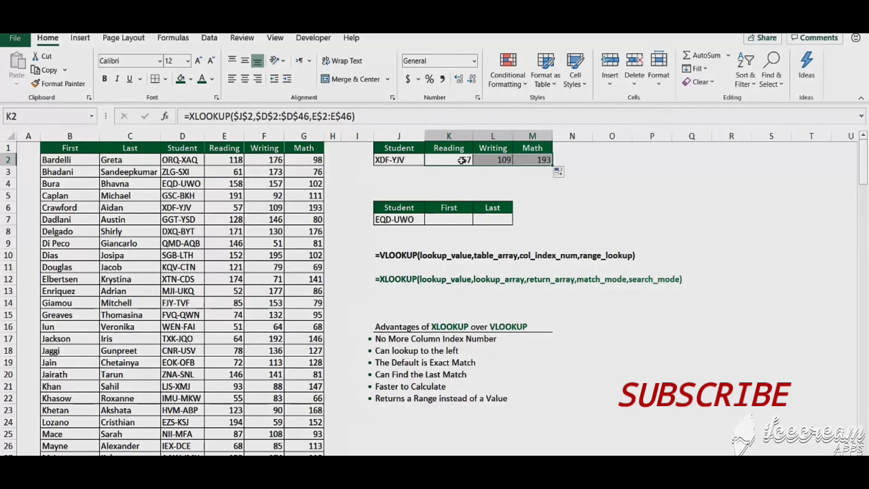
click(462, 159)
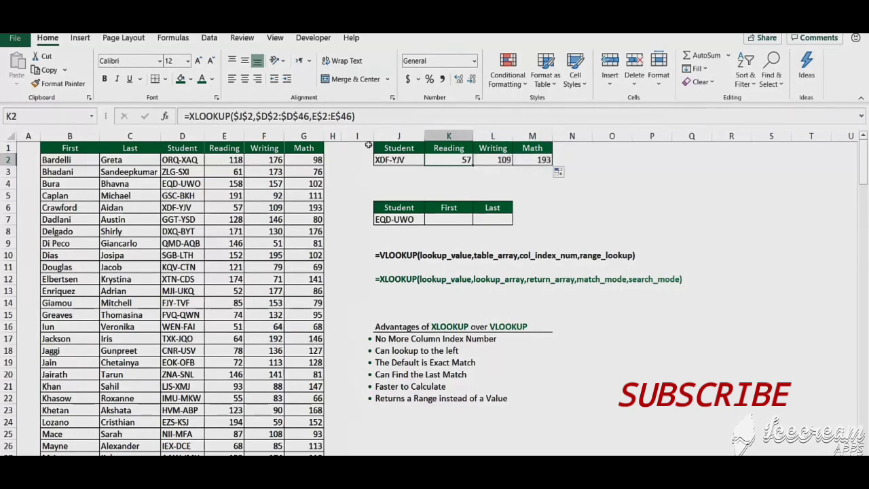
click(224, 137)
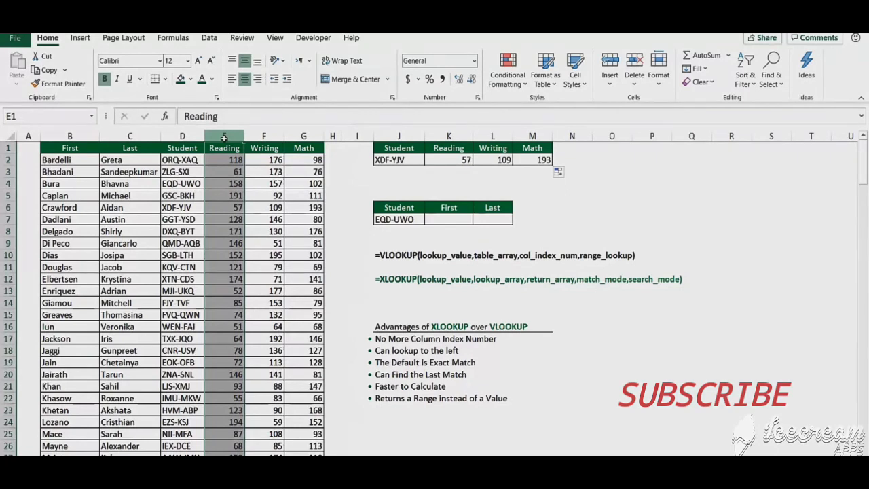
key(ctrl+shift+plus)
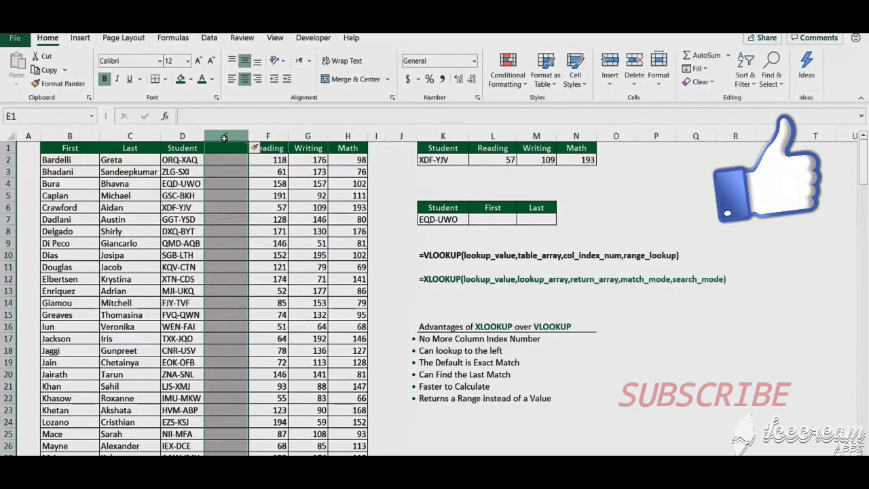
key(ctrl+minus)
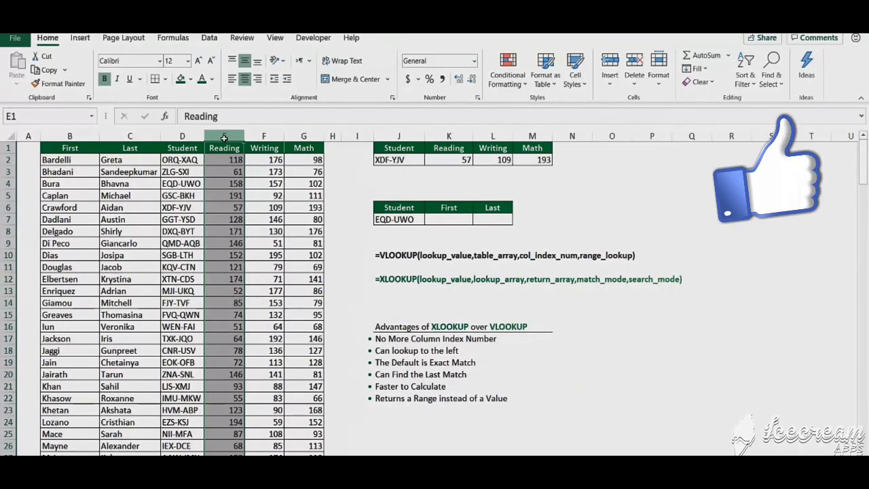
In K7, start an XLOOKUP with the absolute student ID $J$7 as lookup value.
click(446, 219)
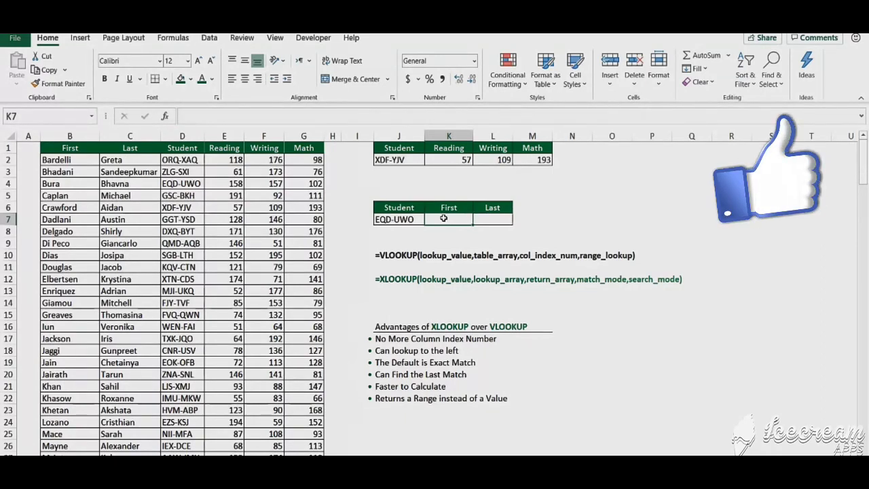
text(=xlooku)
key(Tab)
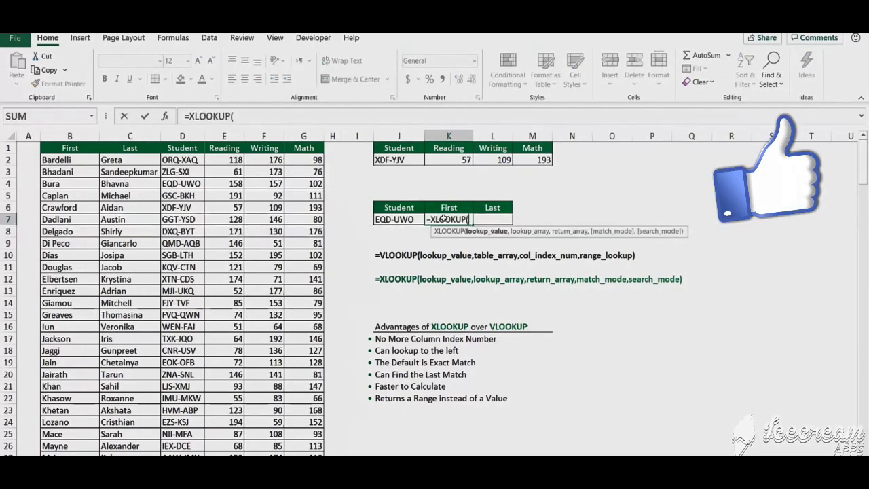
click(392, 219)
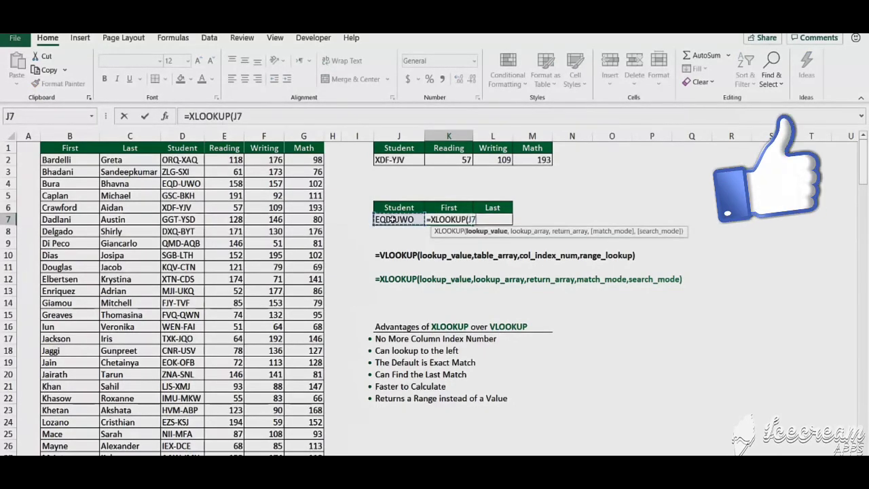
key(F4)
text($J$7,)
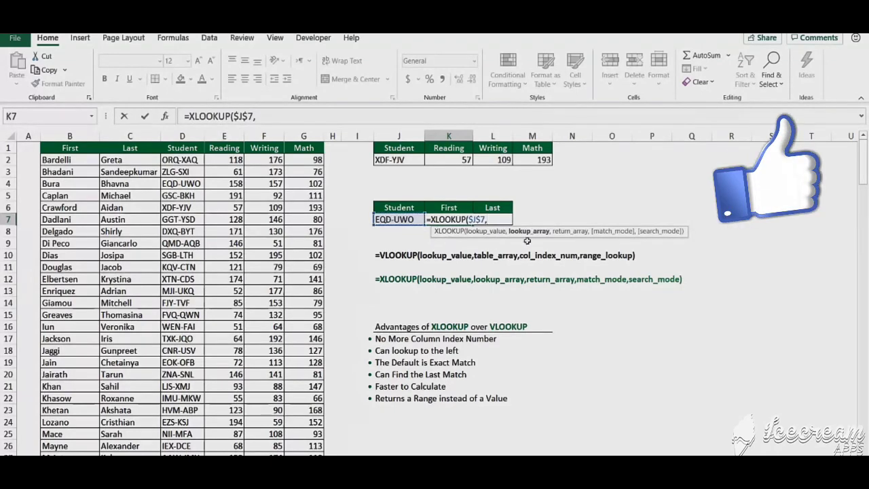
Finish it with lookup range $D$2:$D$46 and return range B$2:B$46, returning Bura.
click(184, 160)
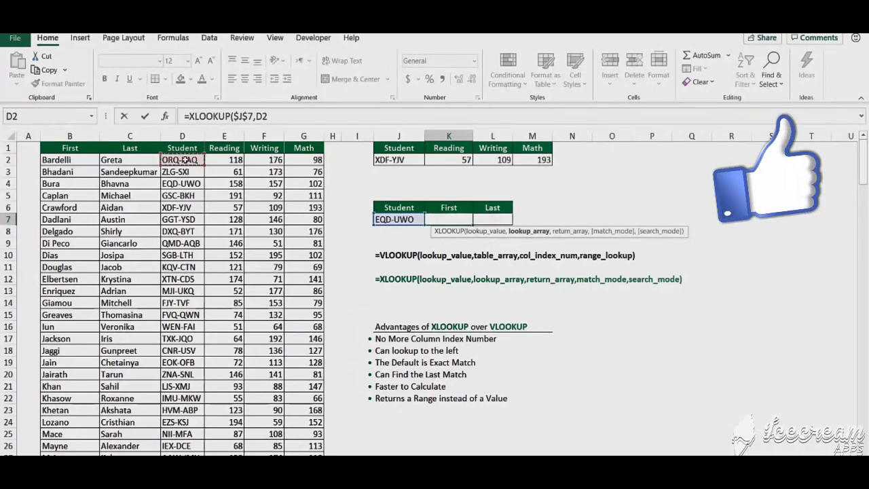
key(ctrl+shift+Down)
key(F4)
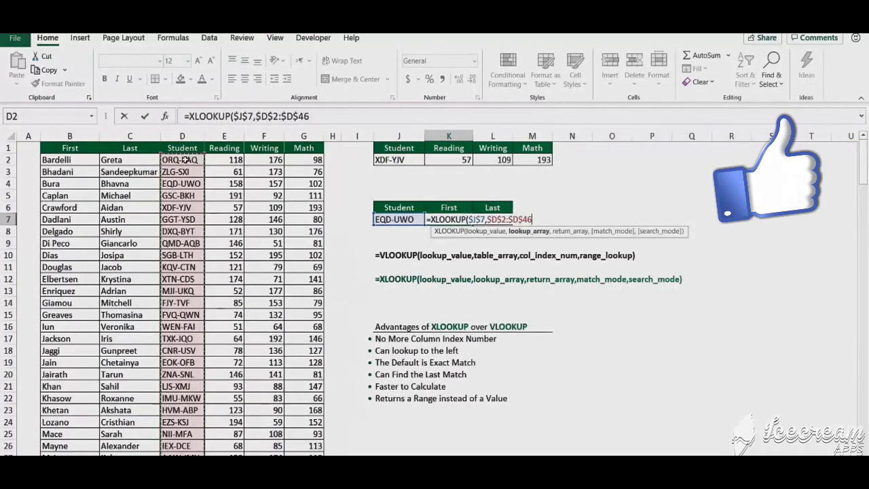
text(,)
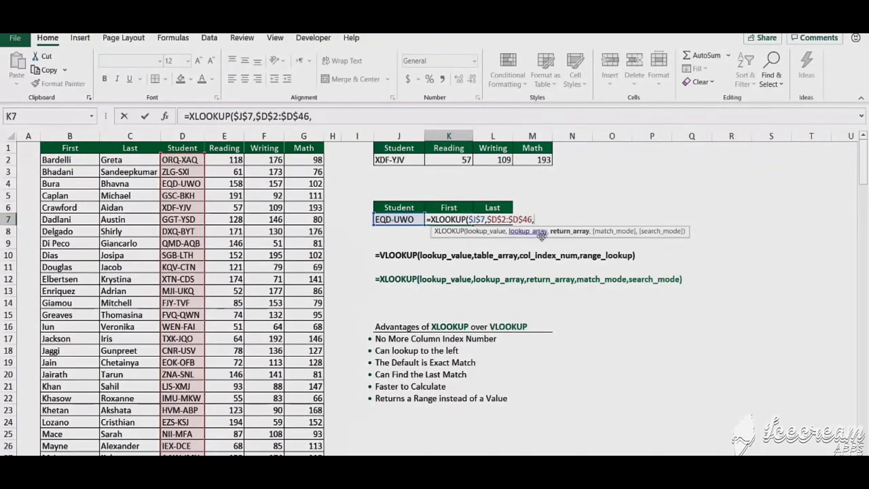
click(66, 159)
key(ctrl+shift+Down)
key(F4)
key(F4)
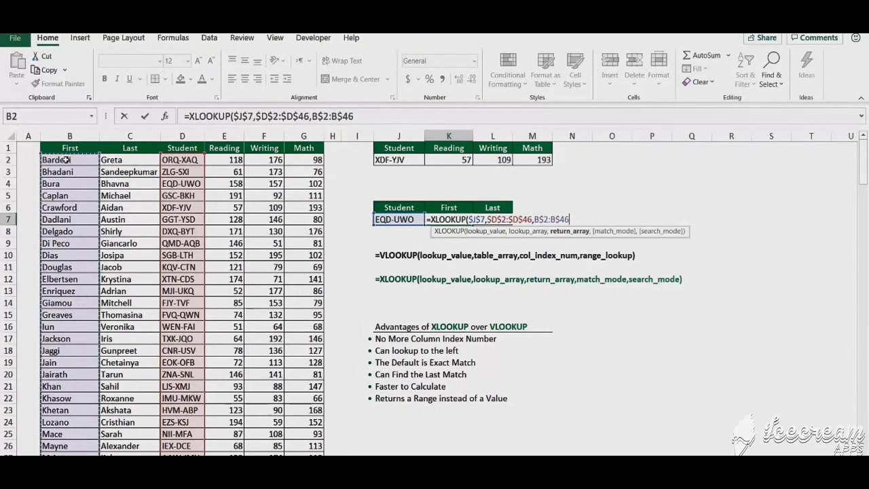
text())
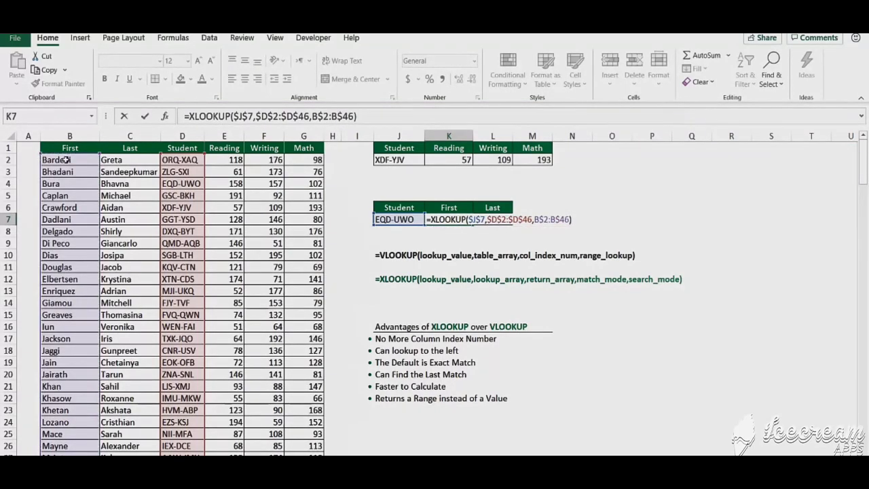
key(ctrl+Return)
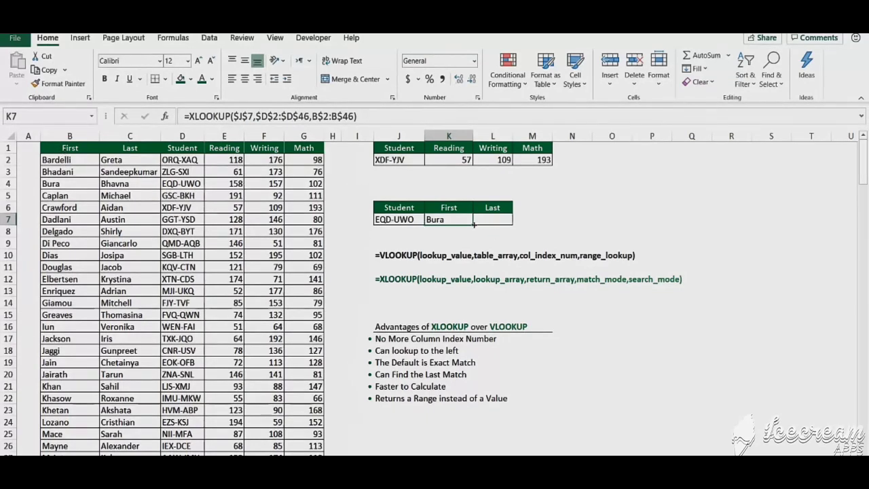
Fill K7's formula into L7 to show Bhavna, then insert and remove a column before Last.
drag(474, 224, 493, 228)
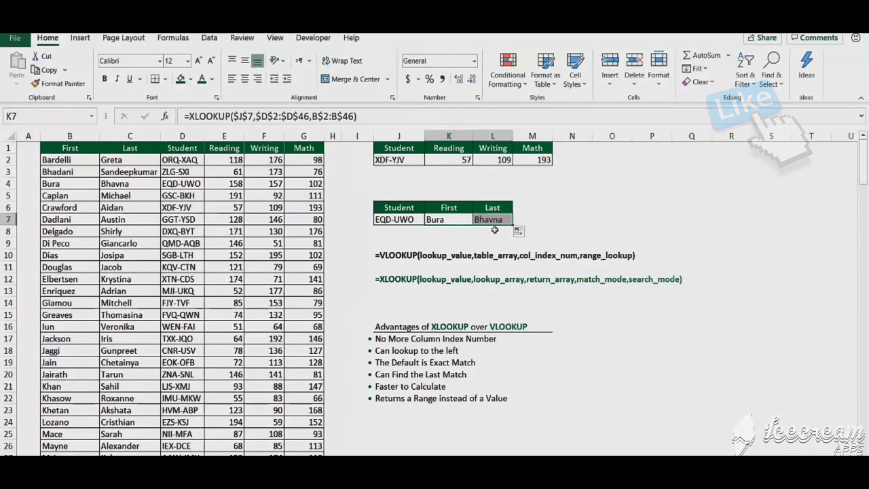
click(129, 136)
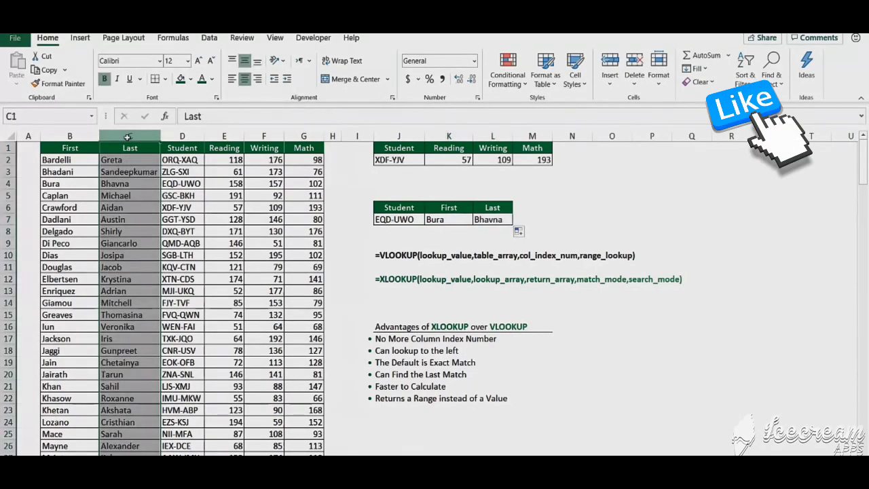
key(ctrl+shift+plus)
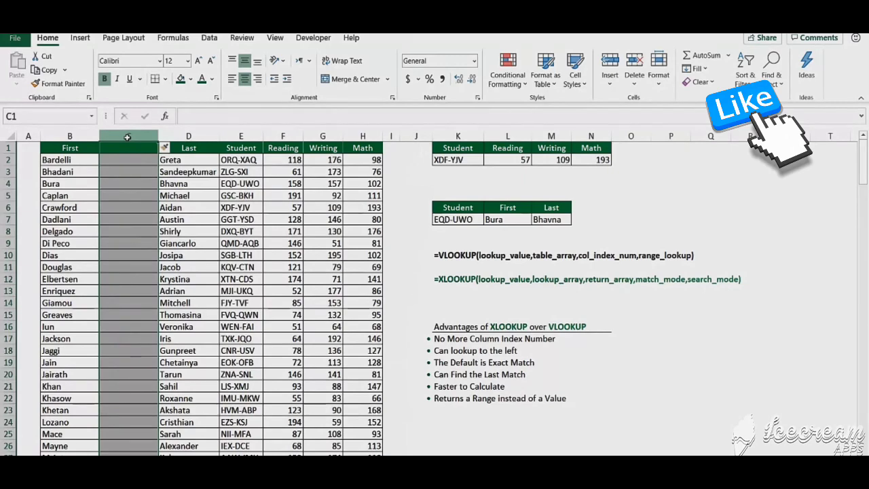
key(ctrl+minus)
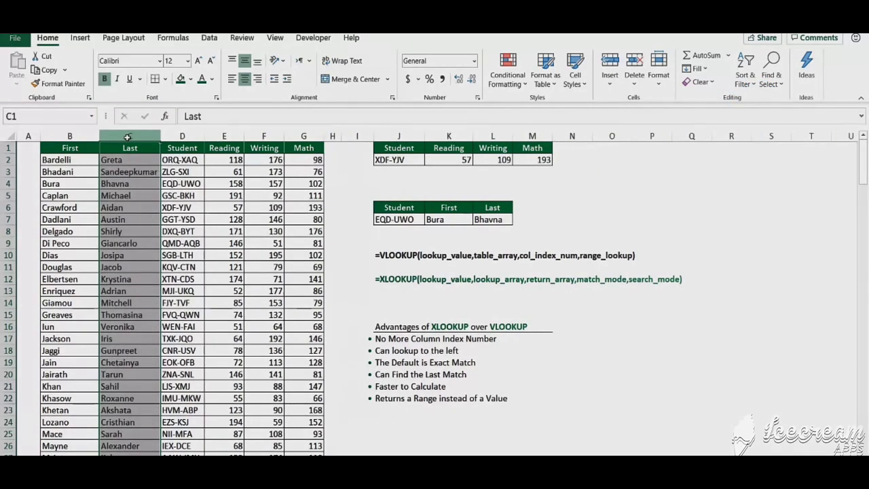